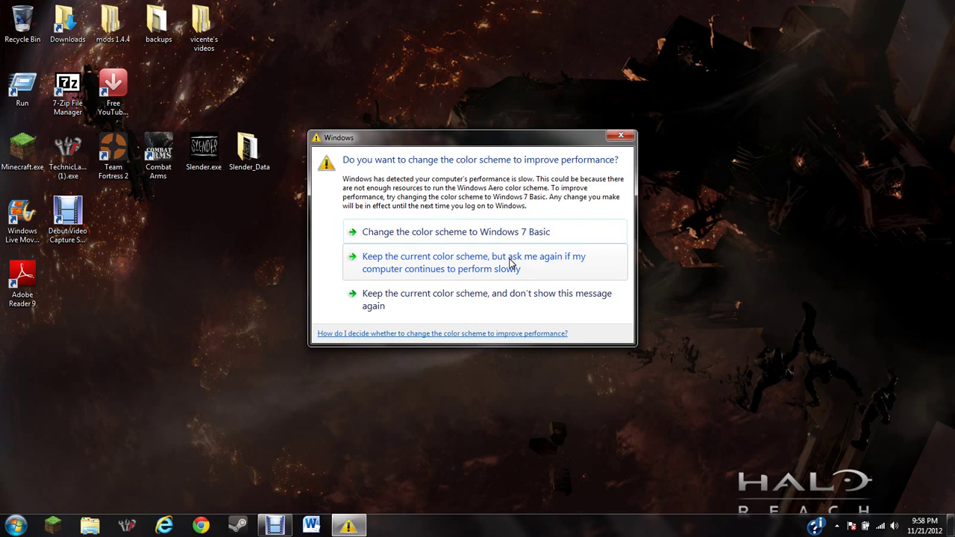
Keep the current color scheme permanently, then search the Start menu for 'drivers'.
{"action": "left_click", "coordinate": [446, 298]}
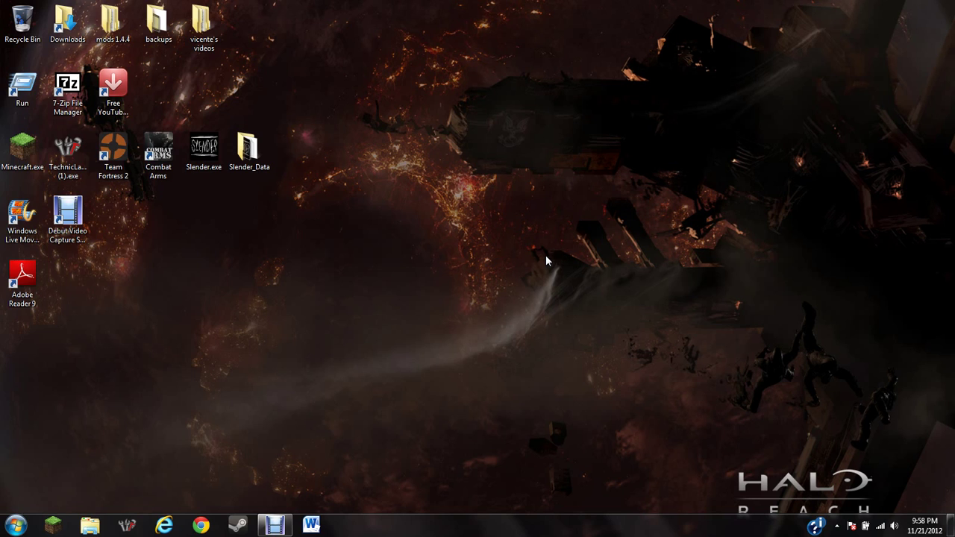
{"action": "key", "text": "super"}
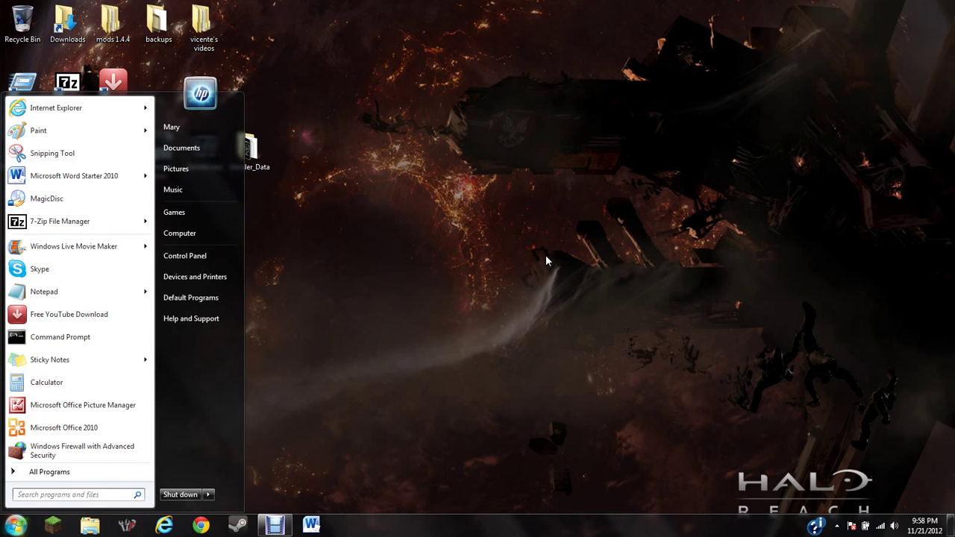
{"action": "type", "text": "drive"}
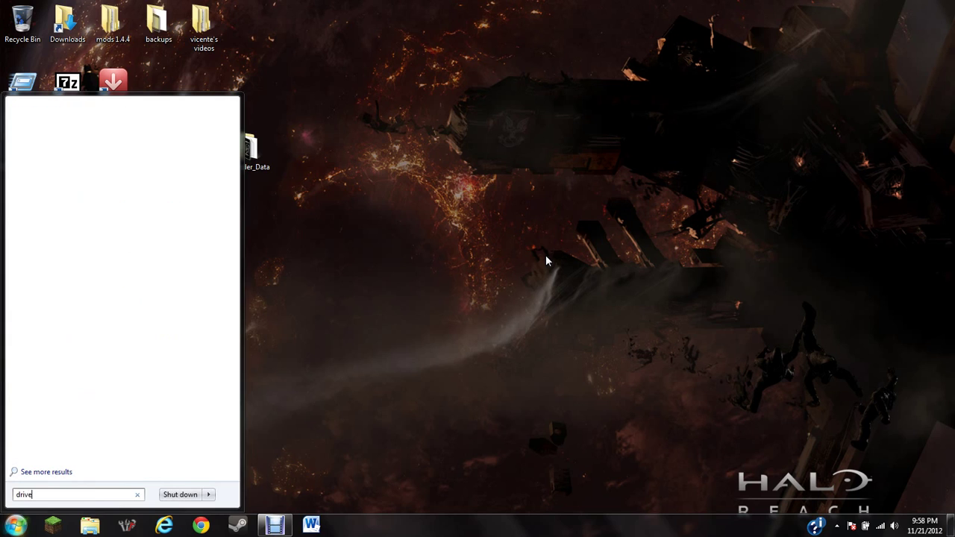
{"action": "type", "text": "rs"}
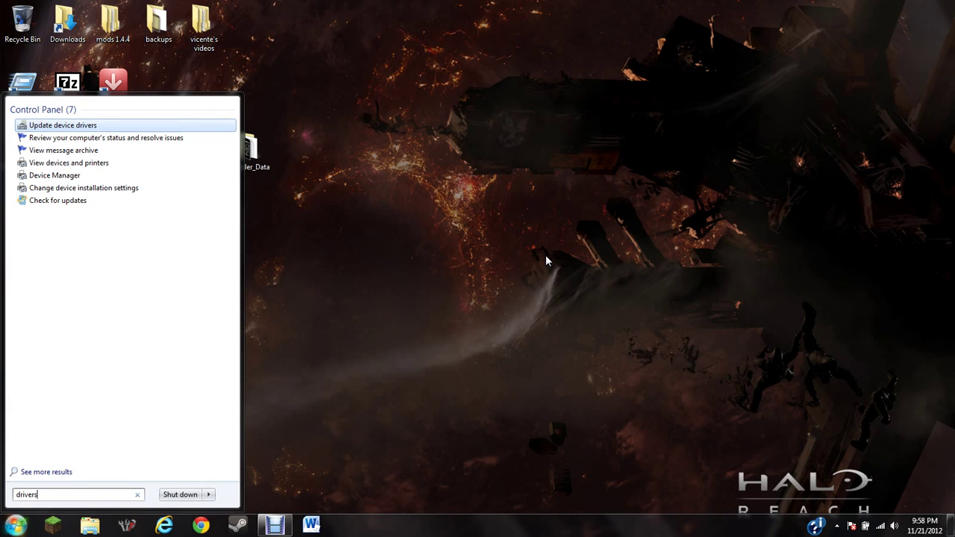
Open Device Manager from the 'drivers' results and select the Mice and other pointing devices category.
{"action": "key", "text": "Return"}
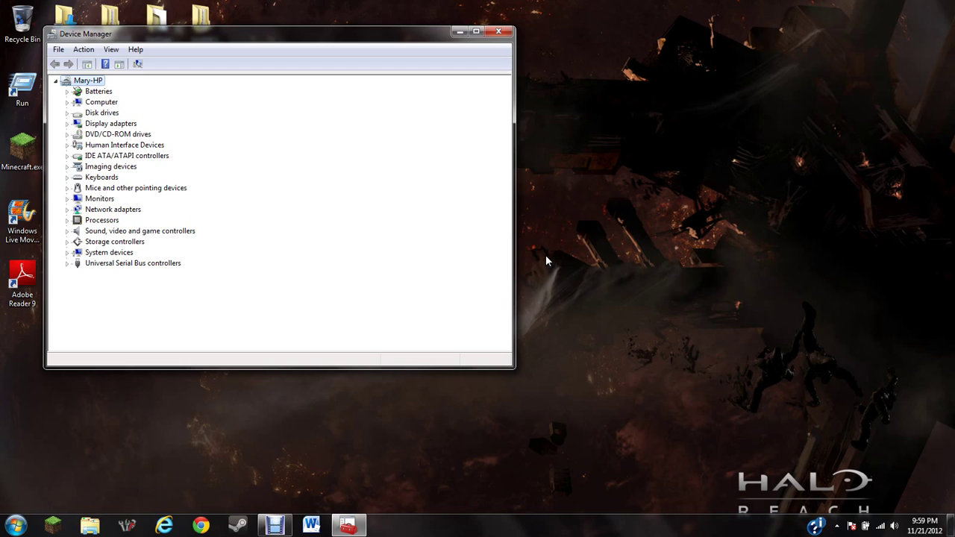
{"action": "key", "text": "Down"}
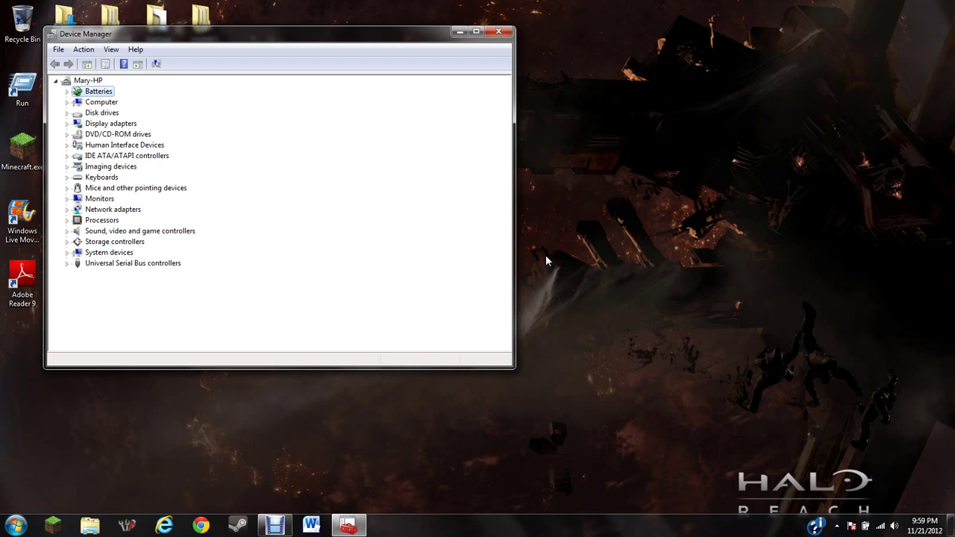
{"action": "key", "text": "Down"}
{"action": "key", "text": "Down"}
{"action": "key", "text": "Down"}
{"action": "key", "text": "Down"}
{"action": "key", "text": "Down"}
{"action": "key", "text": "Down"}
{"action": "key", "text": "Down"}
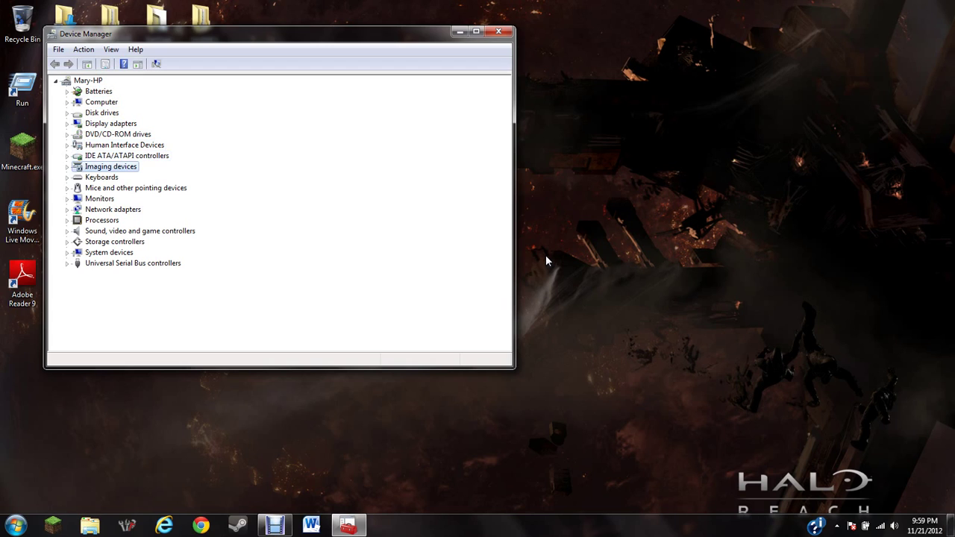
{"action": "key", "text": "Down"}
{"action": "key", "text": "Down"}
{"action": "key", "text": "Down"}
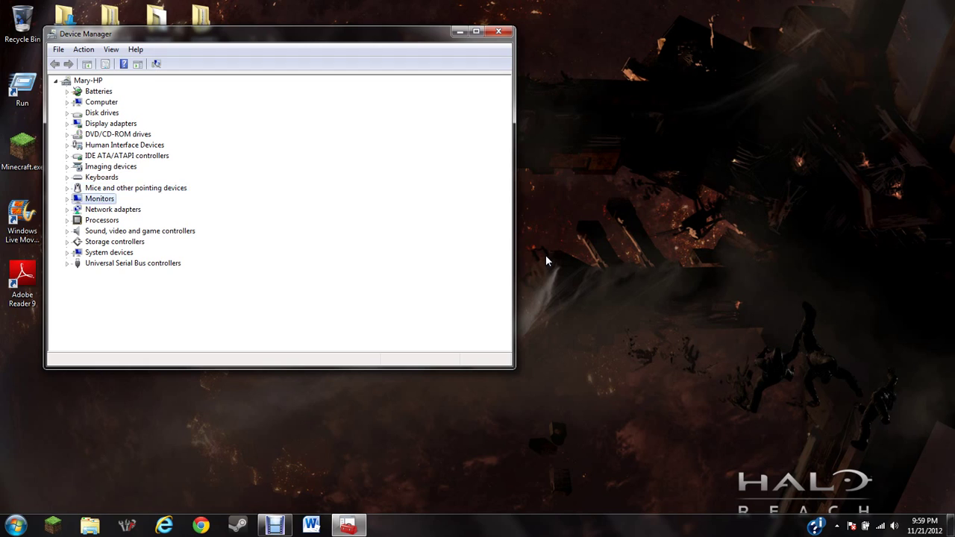
{"action": "key", "text": "Down"}
{"action": "key", "text": "Down"}
{"action": "key", "text": "Down"}
{"action": "key", "text": "Down"}
{"action": "key", "text": "Down"}
{"action": "key", "text": "Down"}
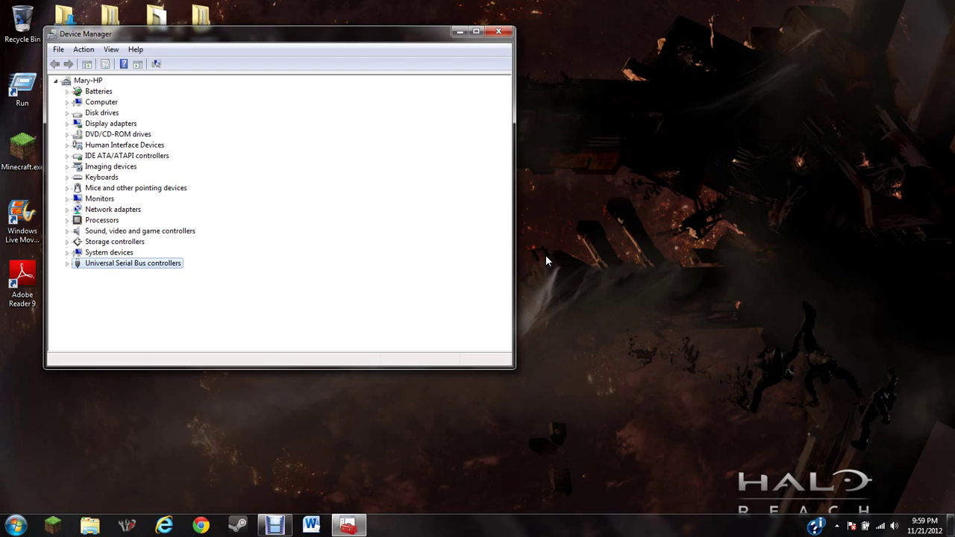
{"action": "key", "text": "Up"}
{"action": "key", "text": "Up"}
{"action": "key", "text": "Up"}
{"action": "key", "text": "Up"}
{"action": "key", "text": "Up"}
{"action": "key", "text": "Up"}
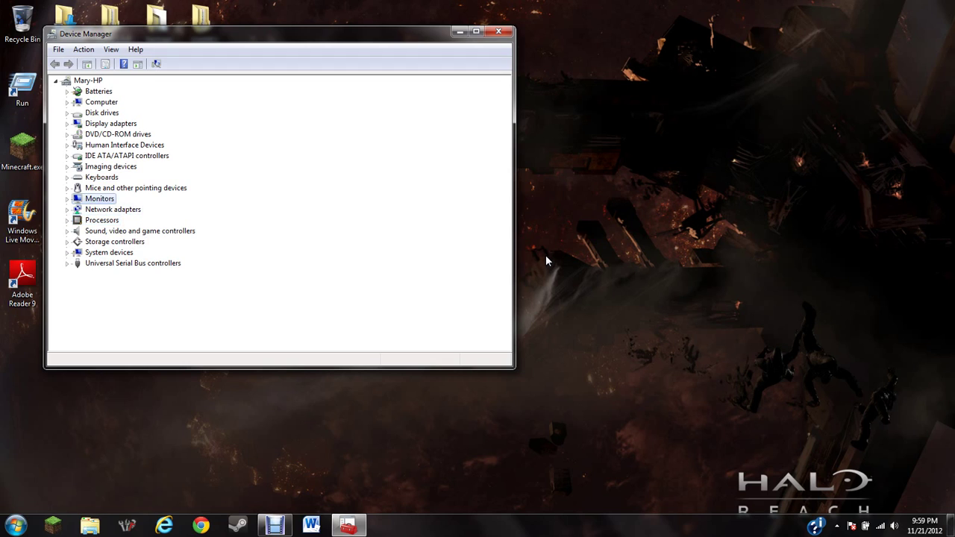
{"action": "key", "text": "Up"}
{"action": "key", "text": "Down"}
{"action": "key", "text": "Down"}
{"action": "key", "text": "Down"}
{"action": "key", "text": "Down"}
{"action": "key", "text": "Down"}
{"action": "key", "text": "Down"}
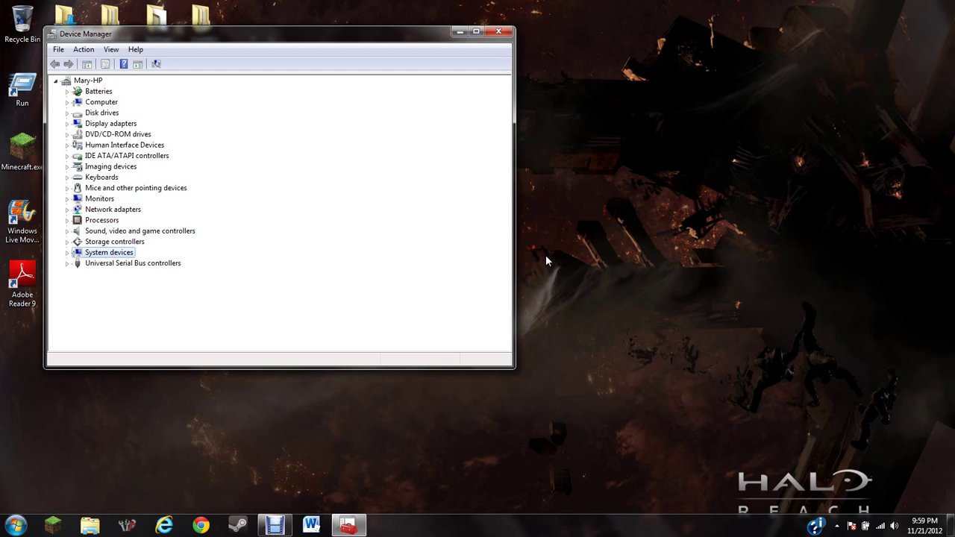
{"action": "key", "text": "Down"}
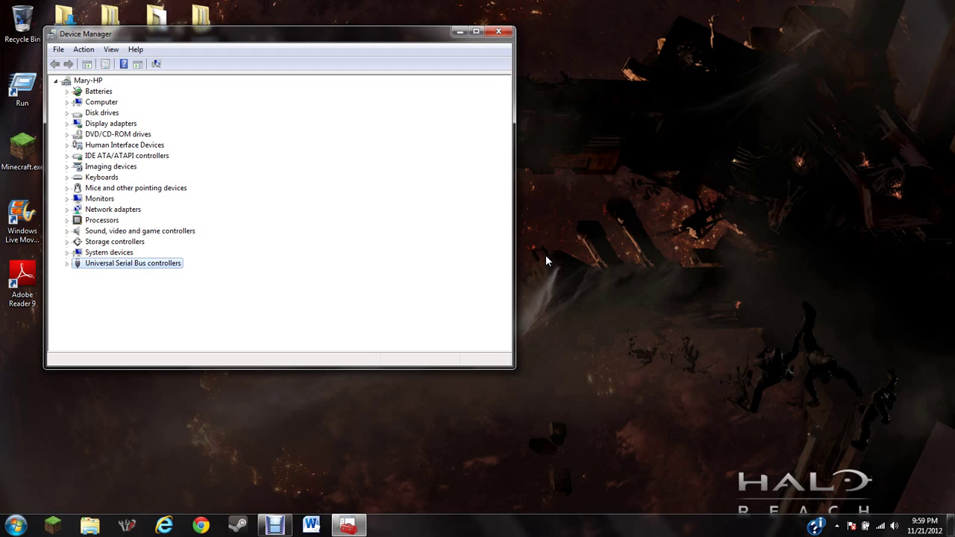
{"action": "key", "text": "Up"}
{"action": "key", "text": "Up"}
{"action": "key", "text": "Up"}
{"action": "key", "text": "Up"}
{"action": "key", "text": "Up"}
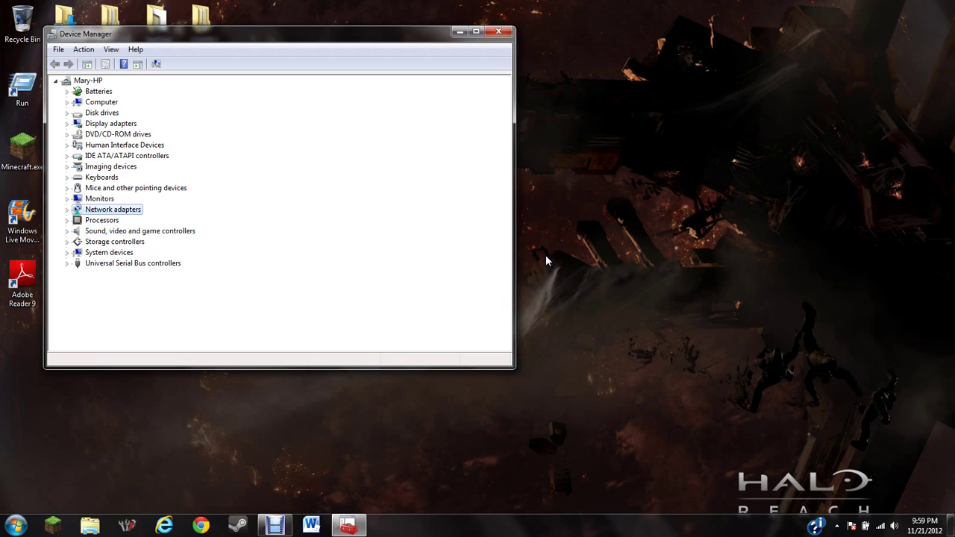
{"action": "key", "text": "Up"}
{"action": "key", "text": "Up"}
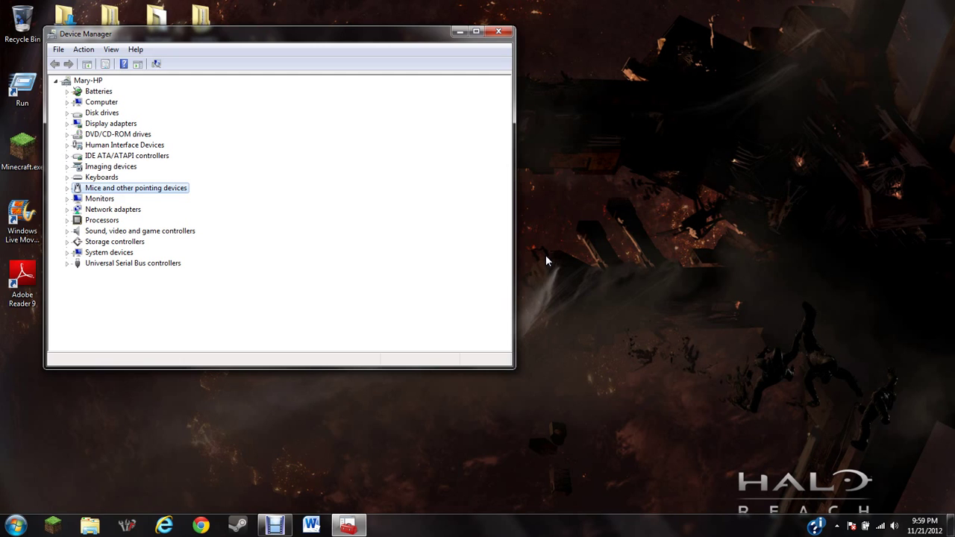
Expand Mice and other pointing devices and open the HID-compliant mouse's Properties.
{"action": "key", "text": "Right"}
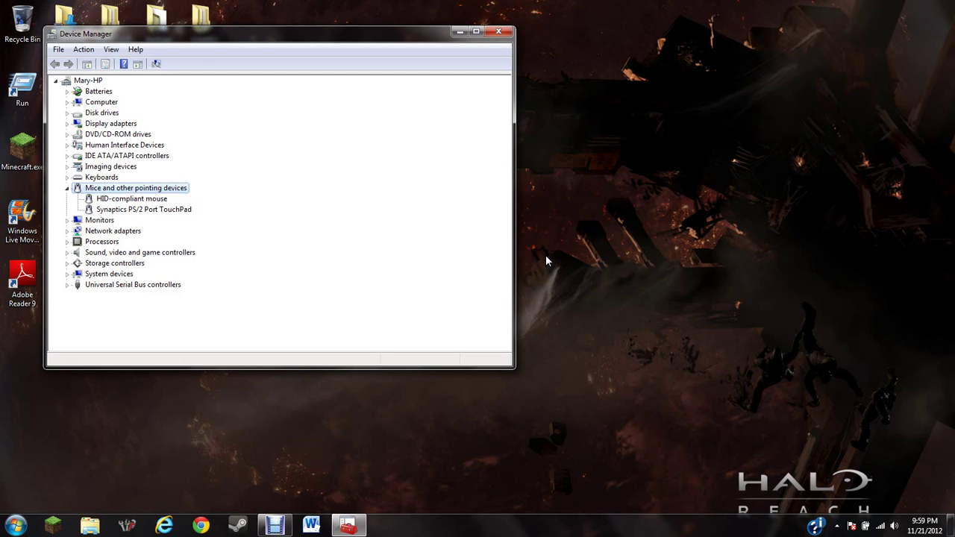
{"action": "key", "text": "Down"}
{"action": "key", "text": "Down"}
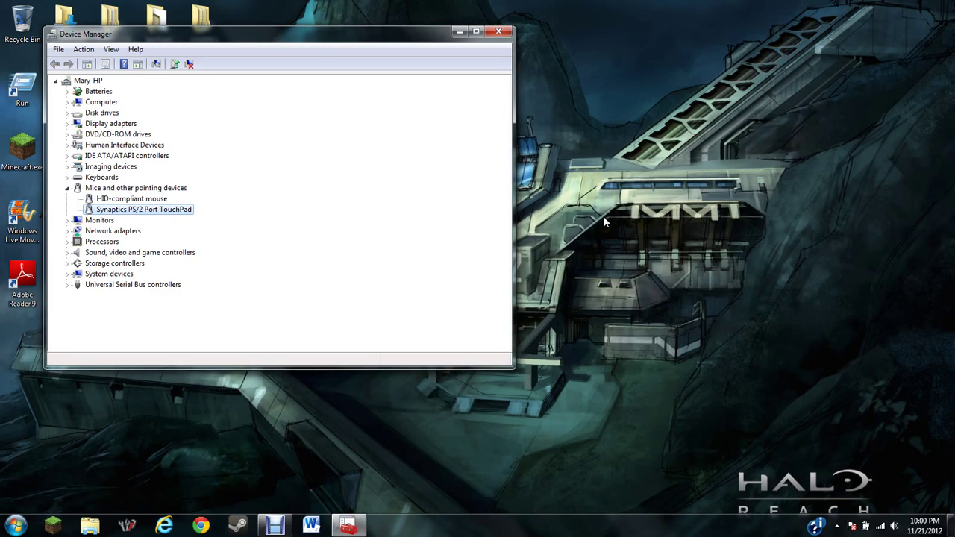
{"action": "key", "text": "Up"}
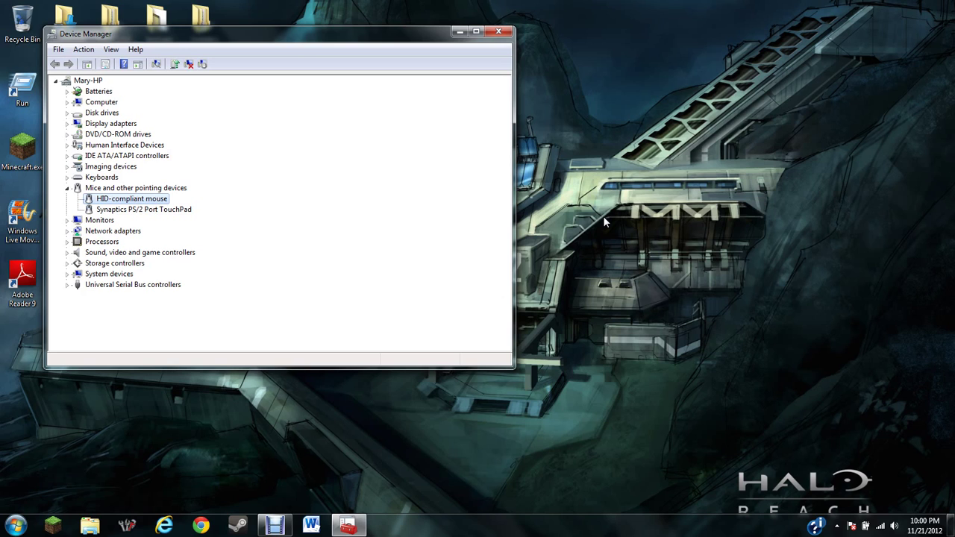
{"action": "key", "text": "Return"}
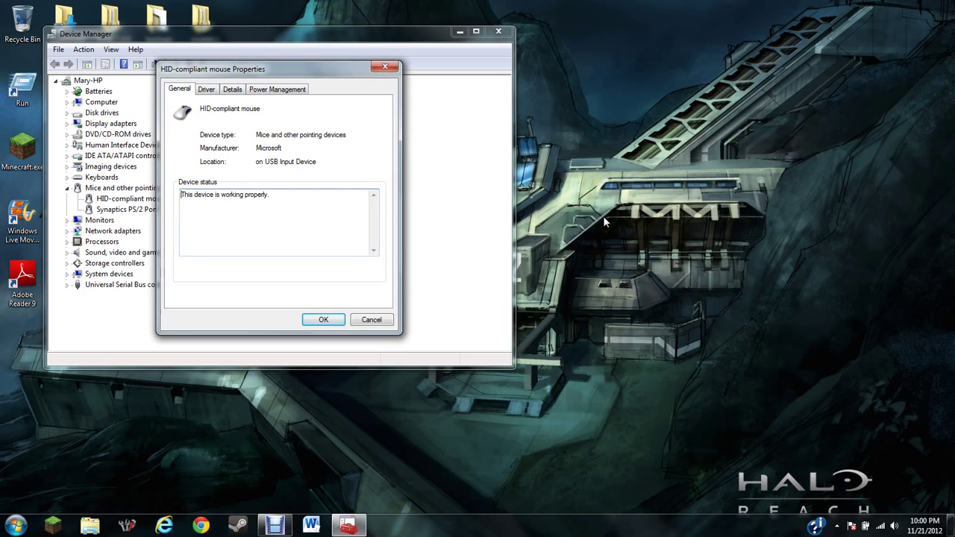
Go to the HID-compliant mouse's Driver tab and launch Update Driver.
{"action": "key", "text": "Tab"}
{"action": "key", "text": "Tab"}
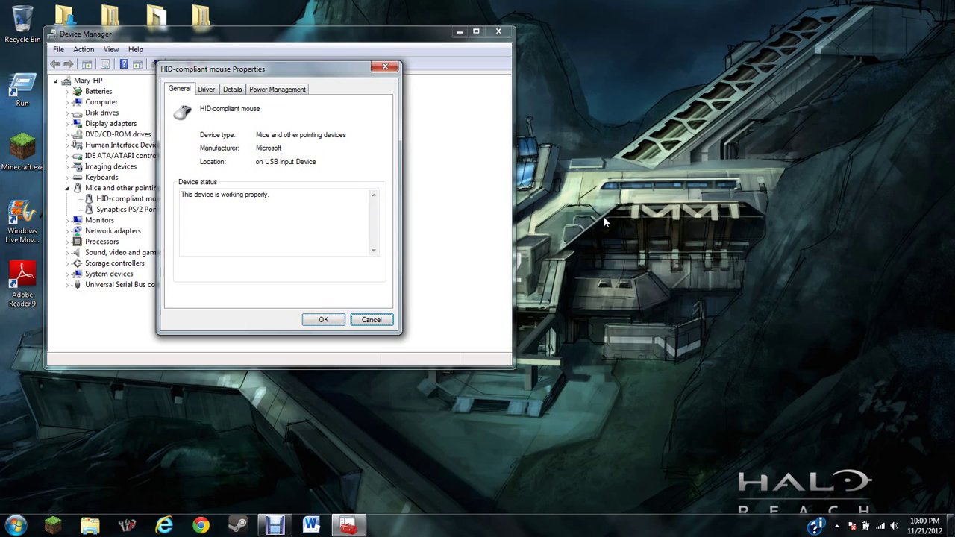
{"action": "key", "text": "Tab"}
{"action": "key", "text": "Right"}
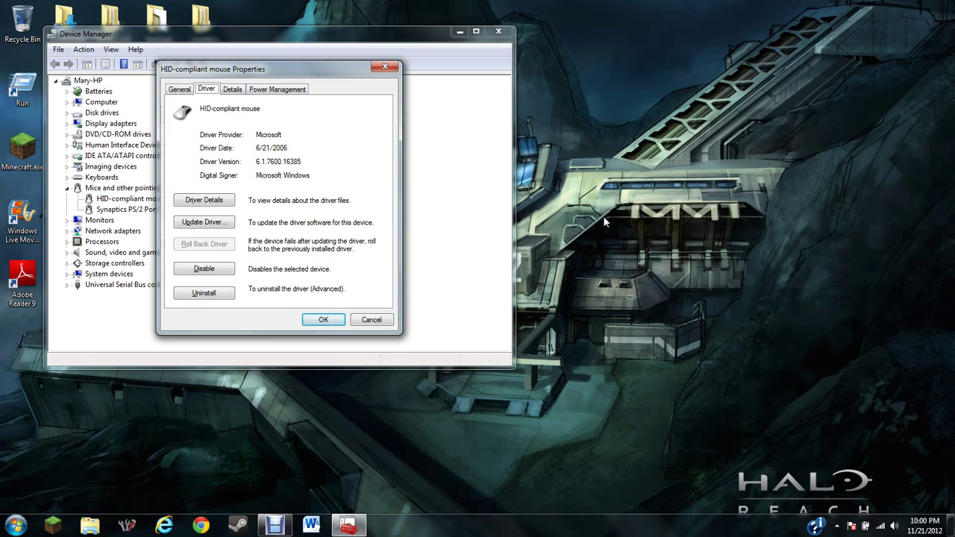
{"action": "key", "text": "Tab"}
{"action": "key", "text": "Tab"}
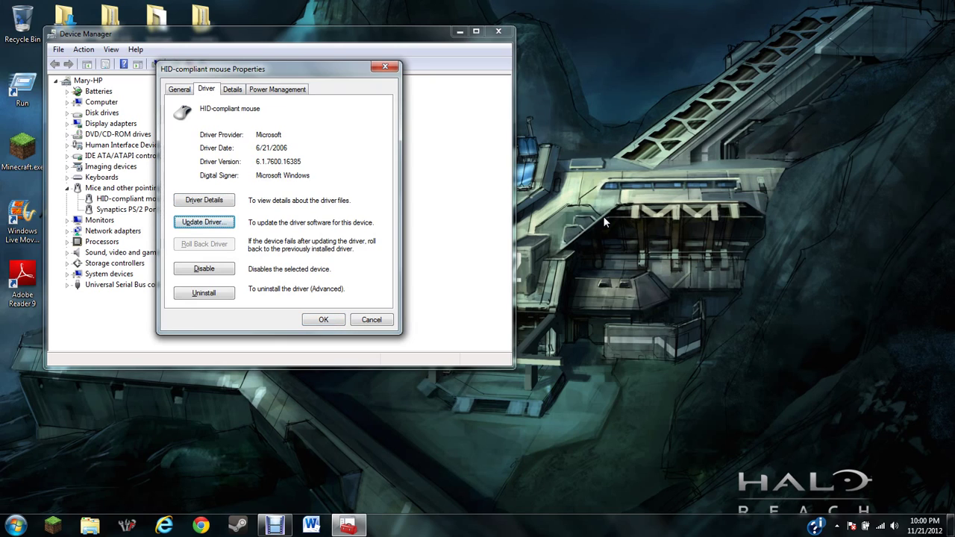
{"action": "key", "text": "Return"}
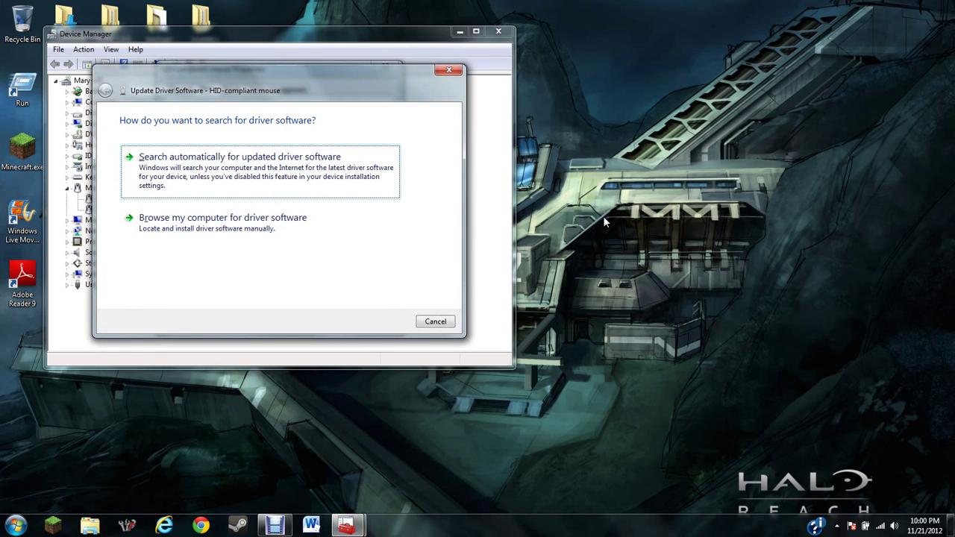
Search automatically for an updated mouse driver and close the 'best driver already installed' notice.
{"action": "key", "text": "Tab"}
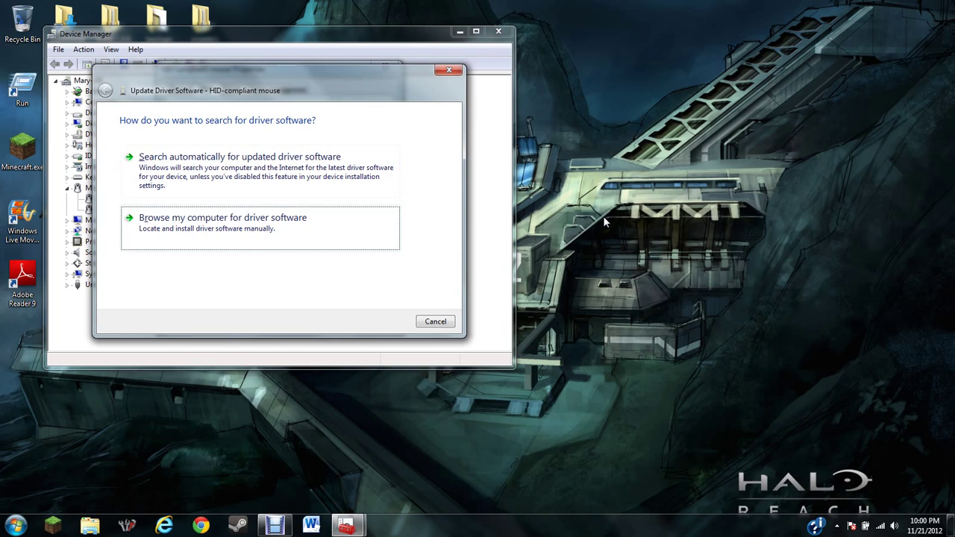
{"action": "key", "text": "shift+Tab"}
{"action": "key", "text": "Tab"}
{"action": "key", "text": "shift+Tab"}
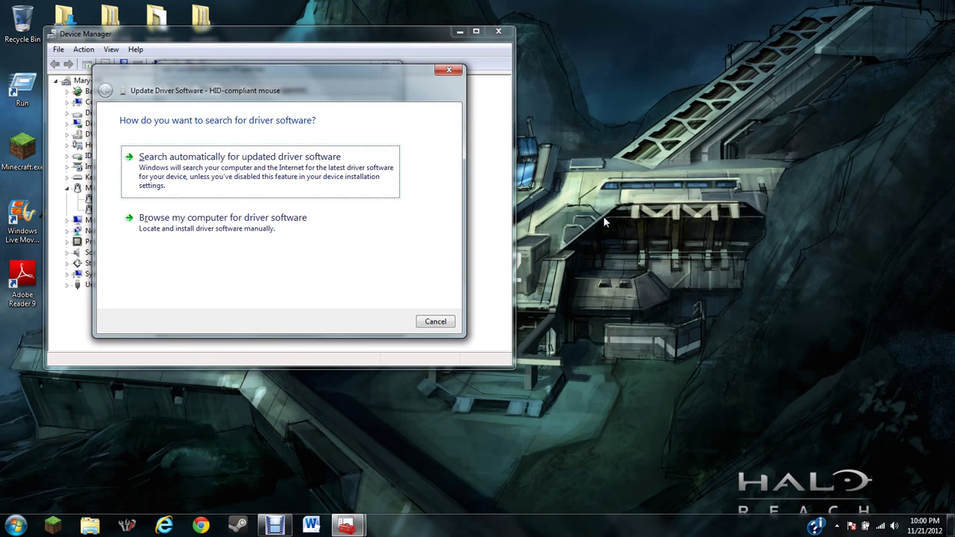
{"action": "key", "text": "Tab"}
{"action": "key", "text": "shift+Tab"}
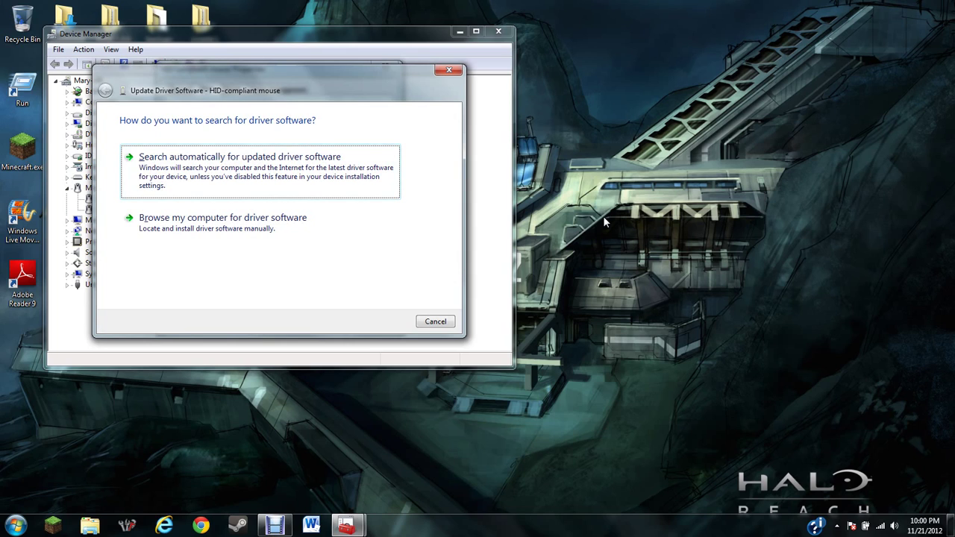
{"action": "key", "text": "Return"}
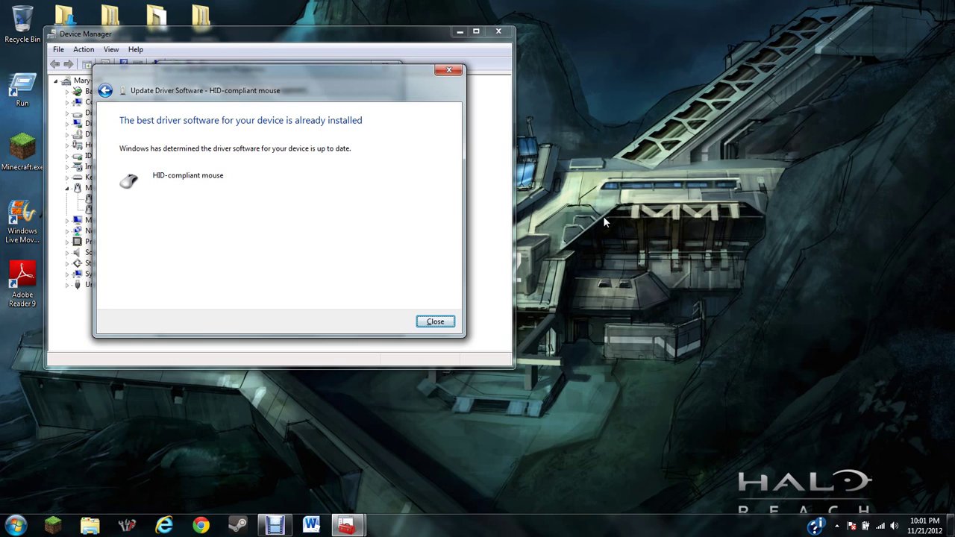
{"action": "left_click", "coordinate": [450, 71]}
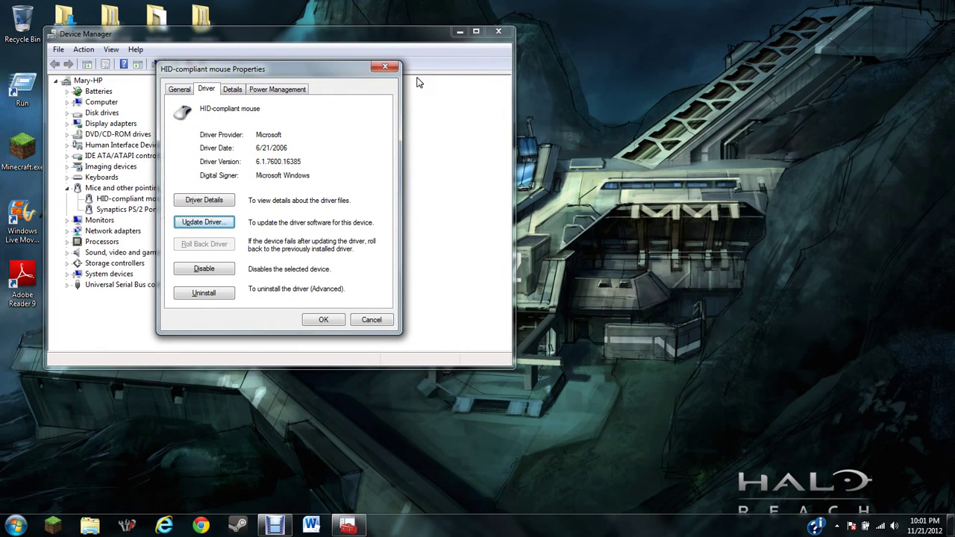
Cancel the HID-compliant mouse Properties dialog.
{"action": "left_click", "coordinate": [385, 67]}
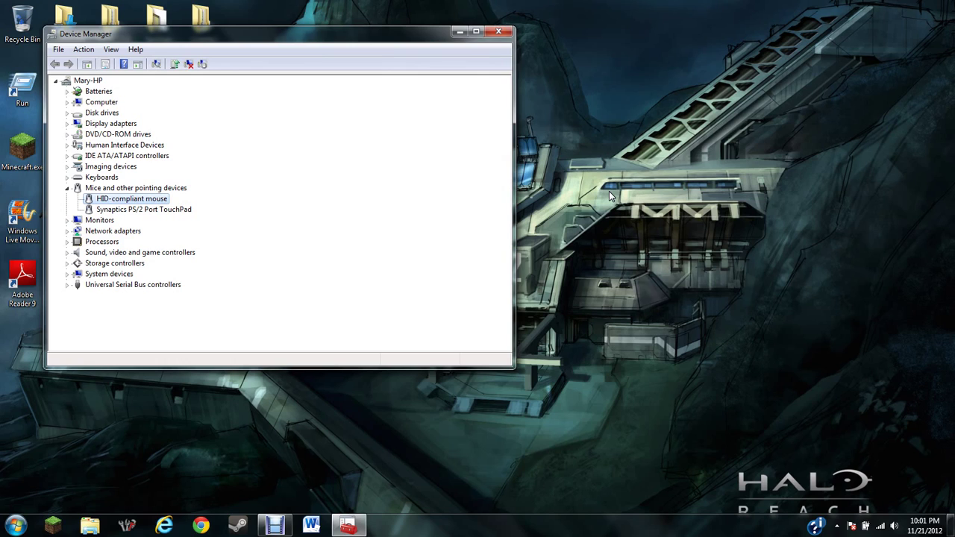
Step between the HID-compliant mouse and Synaptics PS/2 Port TouchPad, returning to the mice category.
{"action": "key", "text": "Down"}
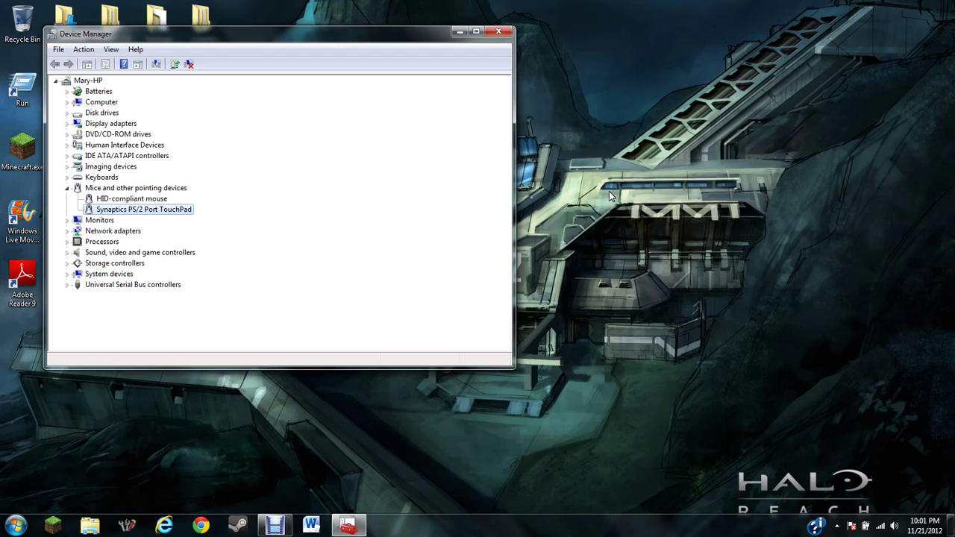
{"action": "key", "text": "Up"}
{"action": "key", "text": "Down"}
{"action": "key", "text": "Up"}
{"action": "key", "text": "Down"}
{"action": "key", "text": "Up"}
{"action": "key", "text": "Down"}
{"action": "key", "text": "Up"}
{"action": "key", "text": "Down"}
{"action": "key", "text": "Down"}
{"action": "key", "text": "Down"}
{"action": "key", "text": "Up"}
{"action": "key", "text": "Up"}
{"action": "key", "text": "Up"}
{"action": "key", "text": "Up"}
{"action": "key", "text": "Down"}
{"action": "key", "text": "Down"}
{"action": "key", "text": "Down"}
{"action": "key", "text": "Down"}
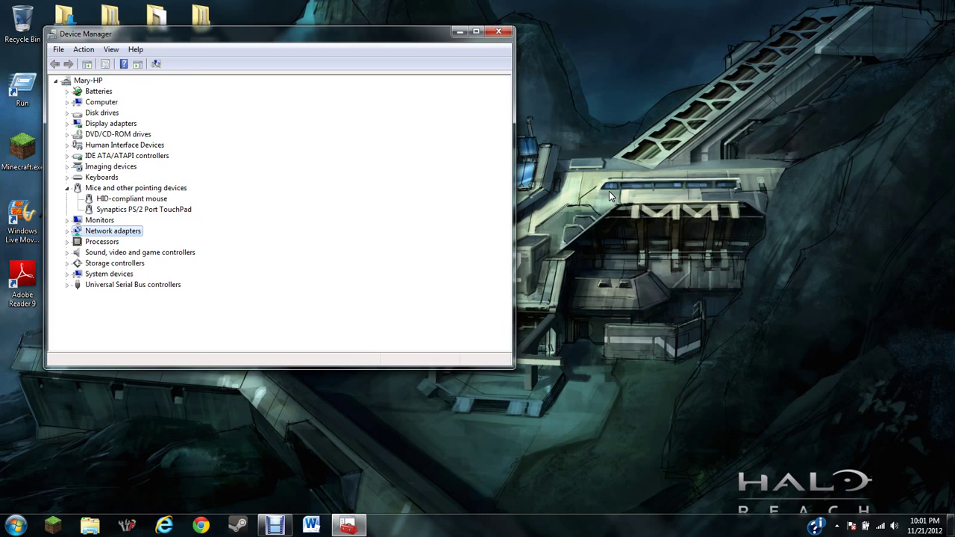
{"action": "key", "text": "Up"}
{"action": "key", "text": "Up"}
{"action": "key", "text": "Up"}
{"action": "key", "text": "Up"}
Collapse Mice and other pointing devices and move down toward Universal Serial Bus controllers.
{"action": "key", "text": "Left"}
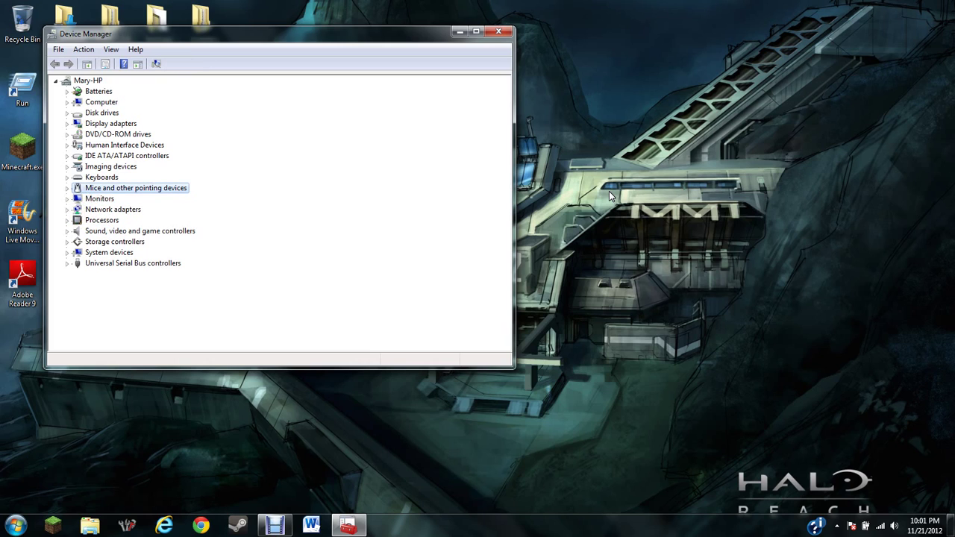
{"action": "key", "text": "Right"}
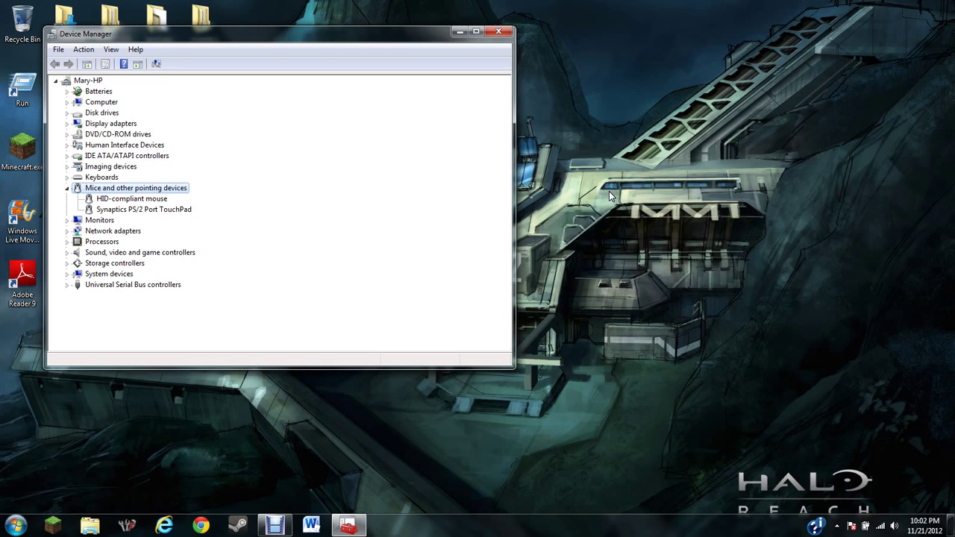
{"action": "key", "text": "Left"}
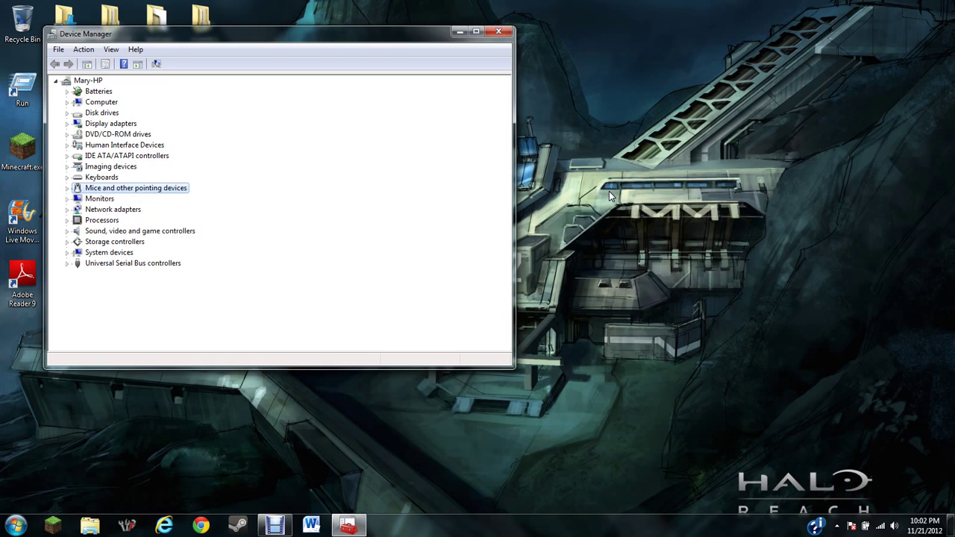
{"action": "key", "text": "Down"}
{"action": "key", "text": "Down"}
{"action": "key", "text": "Down"}
{"action": "key", "text": "Down"}
{"action": "key", "text": "Down"}
{"action": "key", "text": "Down"}
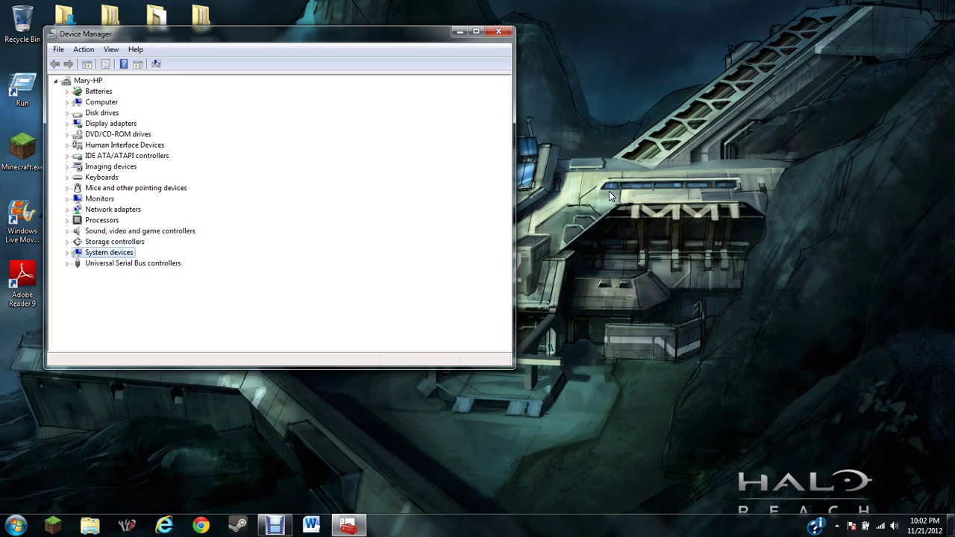
{"action": "key", "text": "Down"}
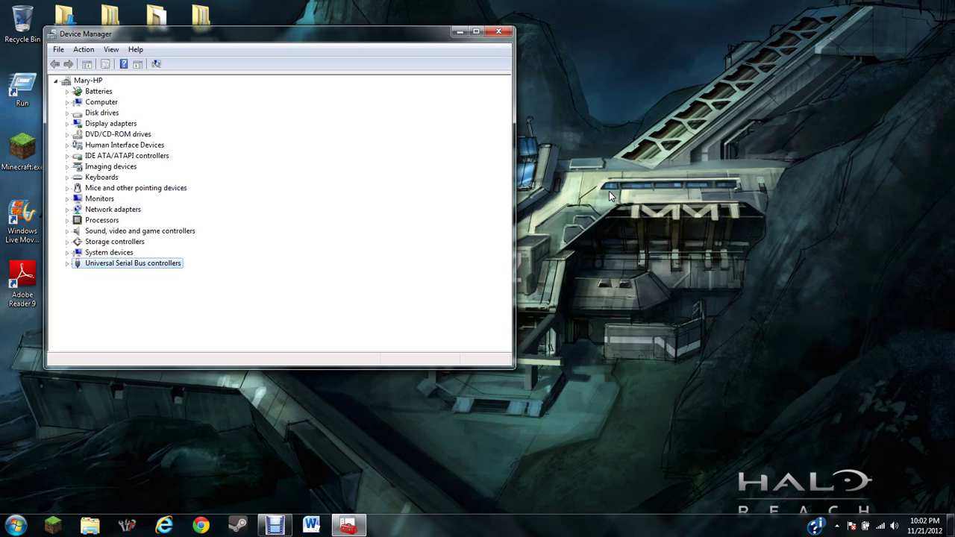
Expand Universal Serial Bus controllers and open the first Generic USB Hub's Properties.
{"action": "key", "text": "Right"}
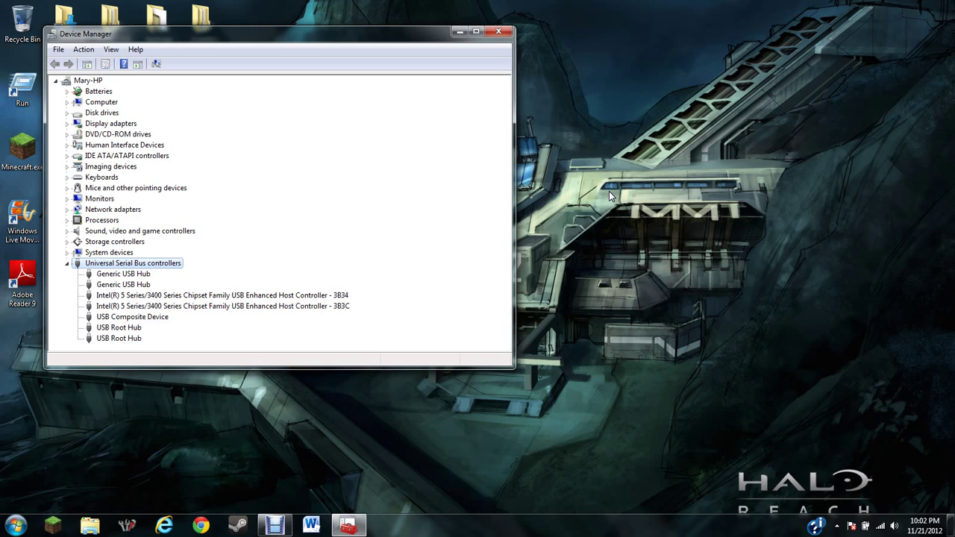
{"action": "key", "text": "Down"}
{"action": "key", "text": "Down"}
{"action": "key", "text": "Up"}
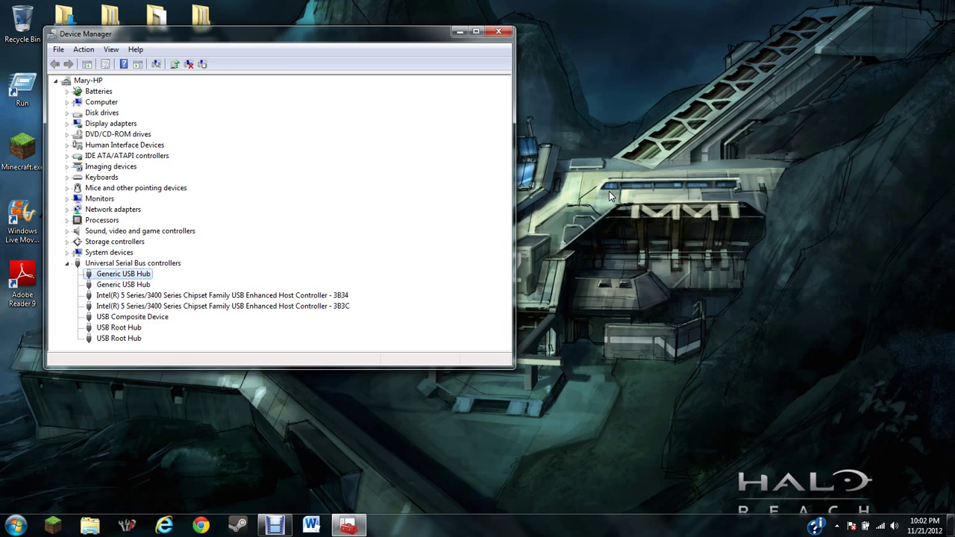
{"action": "key", "text": "Down"}
{"action": "key", "text": "Up"}
{"action": "key", "text": "Down"}
{"action": "key", "text": "Up"}
{"action": "key", "text": "Return"}
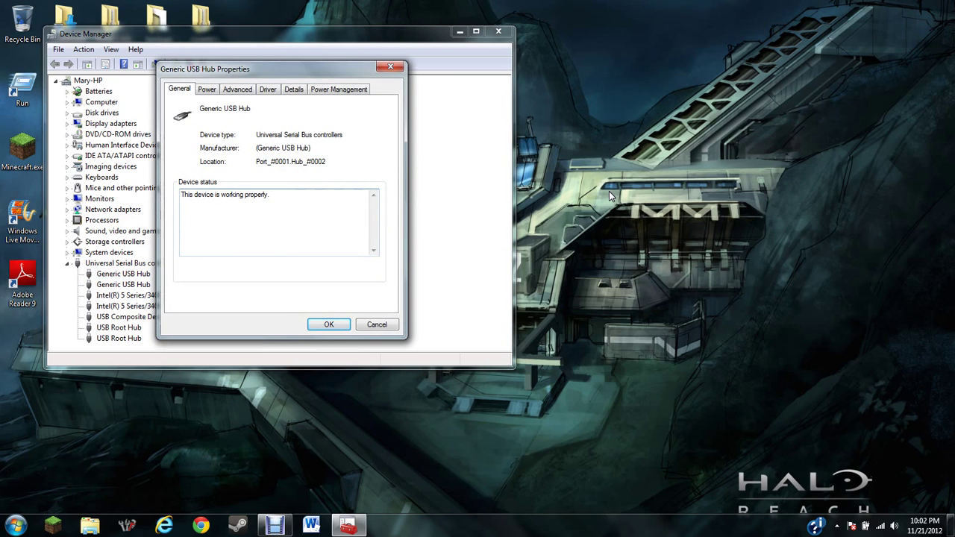
Show the hub's Driver tab with provider, date and version, focusing Update Driver.
{"action": "key", "text": "Tab"}
{"action": "key", "text": "Tab"}
{"action": "key", "text": "Tab"}
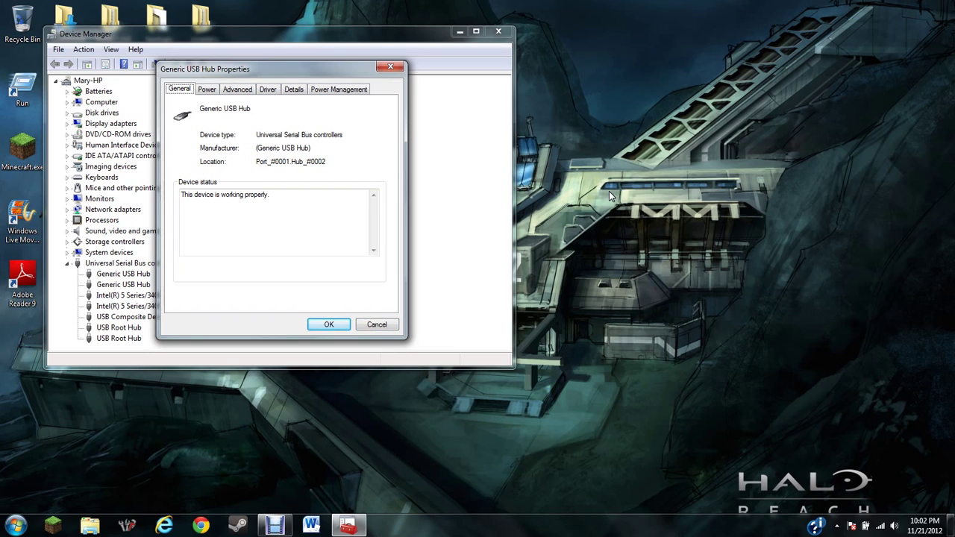
{"action": "key", "text": "Right"}
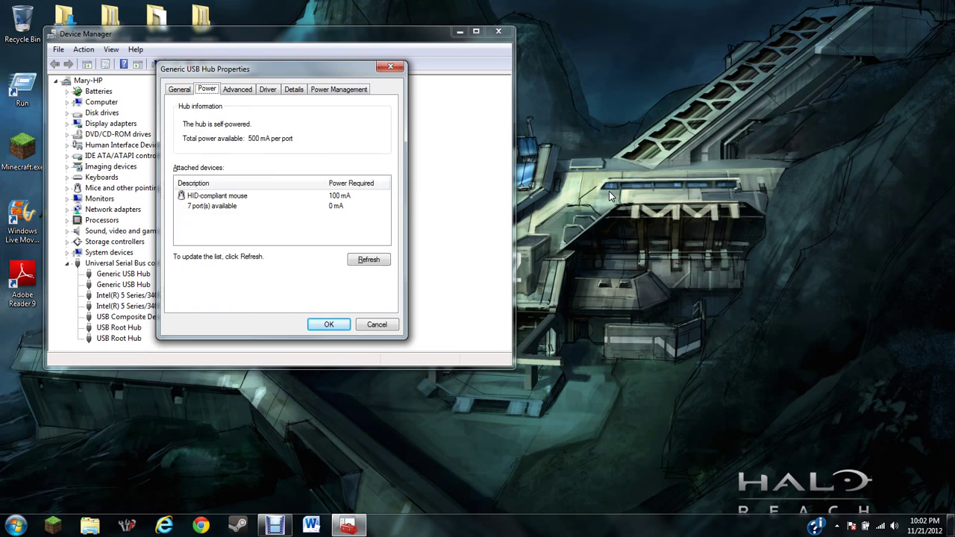
{"action": "key", "text": "Right"}
{"action": "key", "text": "Right"}
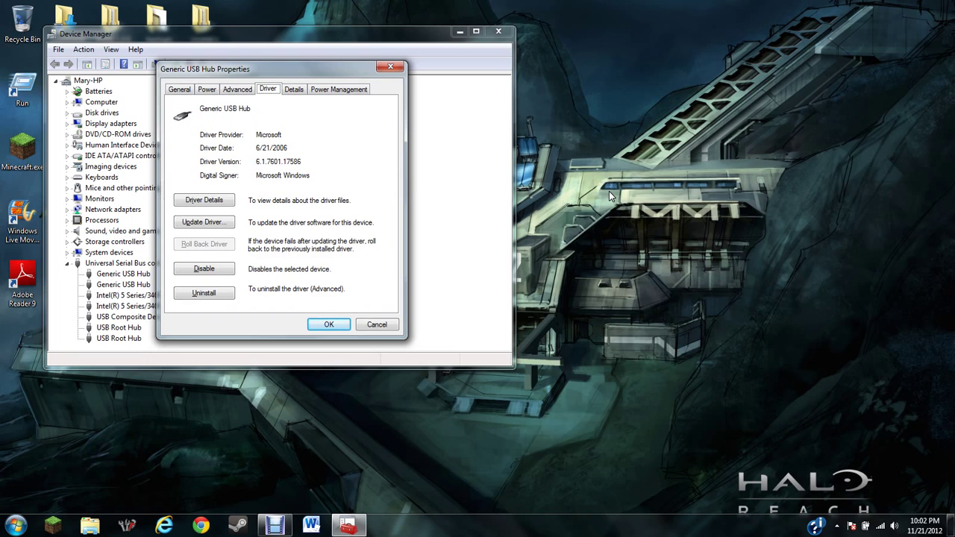
{"action": "key", "text": "Tab"}
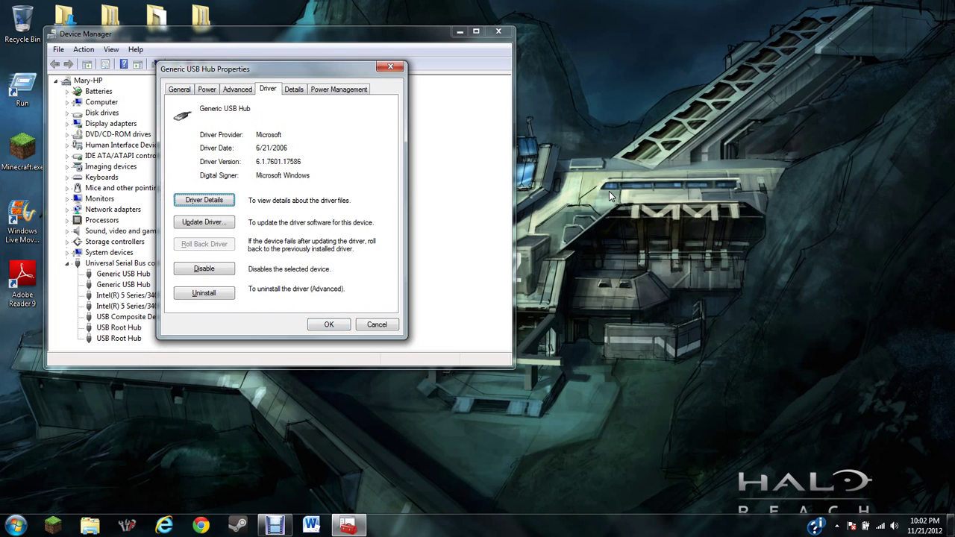
{"action": "key", "text": "Tab"}
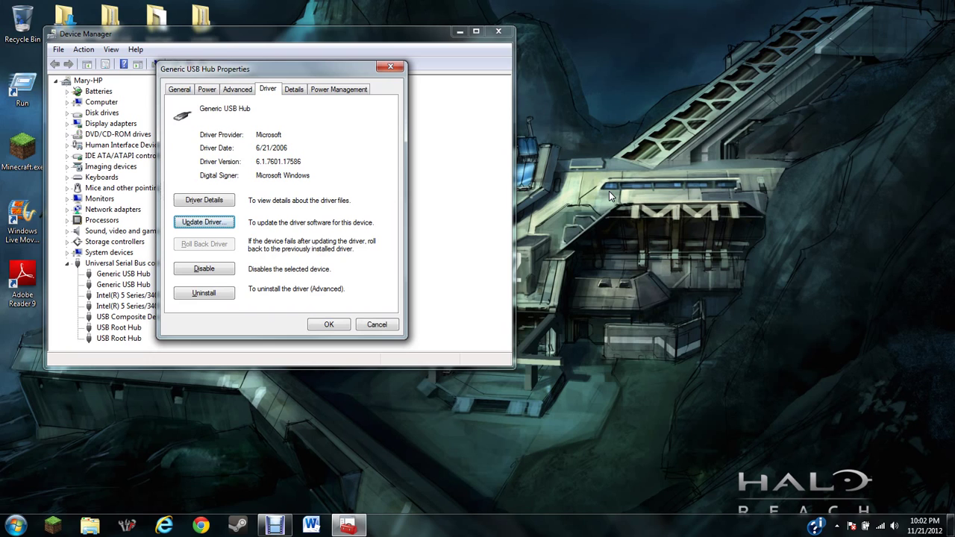
Run an automatic driver search for the Generic USB Hub and dismiss the 'already up to date' result.
{"action": "key", "text": "Return"}
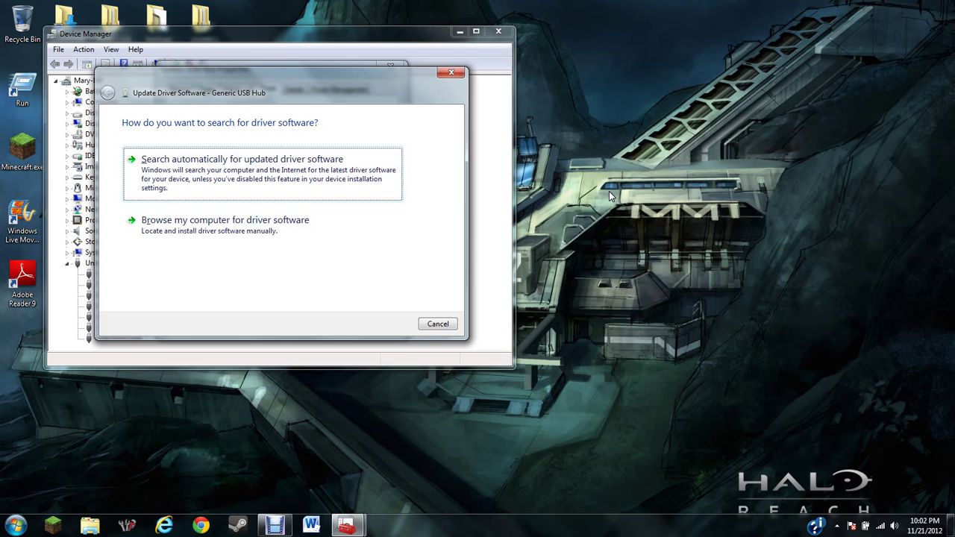
{"action": "key", "text": "Return"}
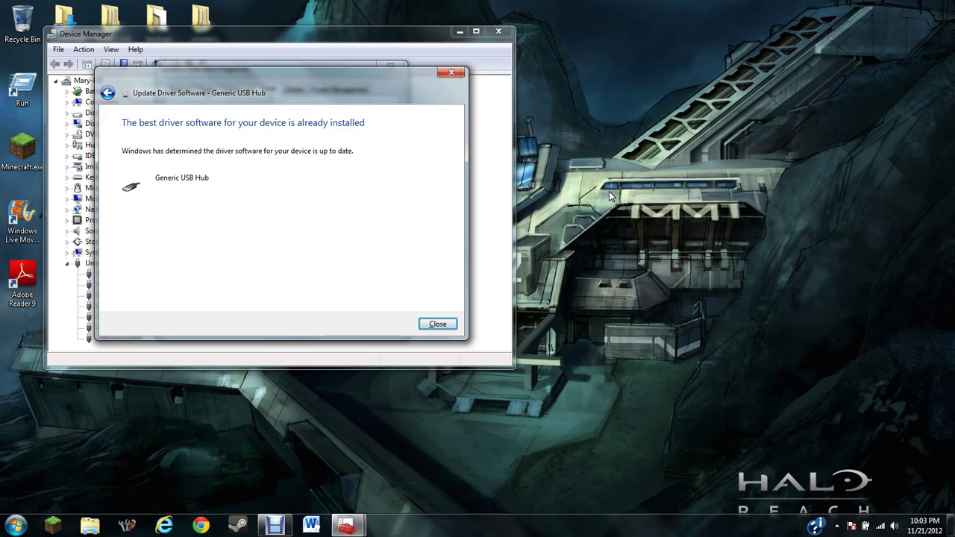
{"action": "key", "text": "Return"}
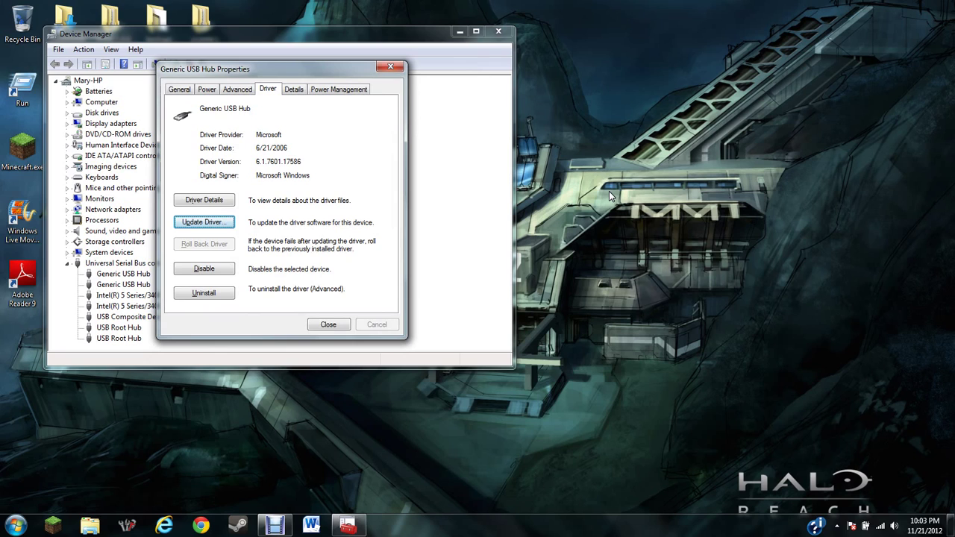
{"action": "key", "text": "Tab"}
{"action": "key", "text": "Tab"}
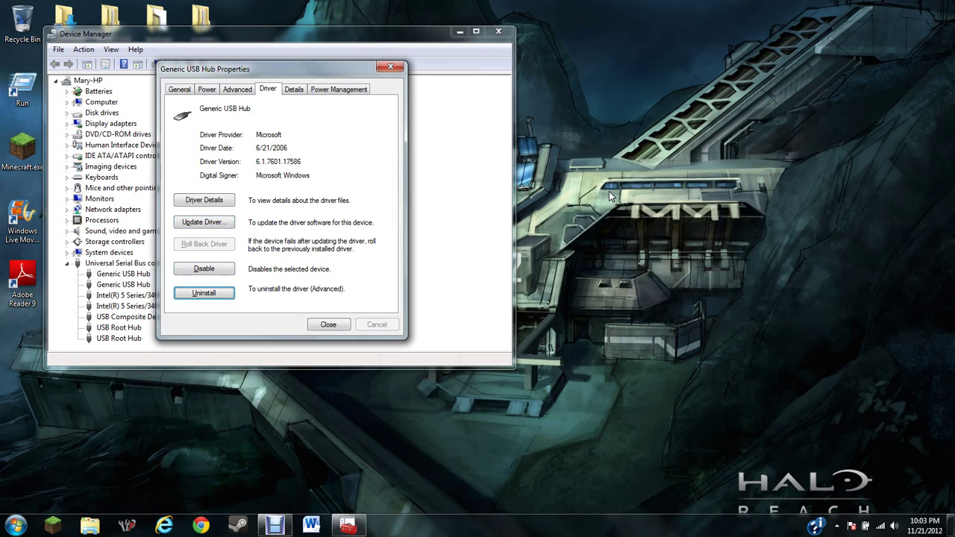
{"action": "key", "text": "Tab"}
{"action": "key", "text": "Tab"}
{"action": "key", "text": "Tab"}
{"action": "key", "text": "Tab"}
{"action": "key", "text": "Tab"}
{"action": "key", "text": "Tab"}
{"action": "key", "text": "Tab"}
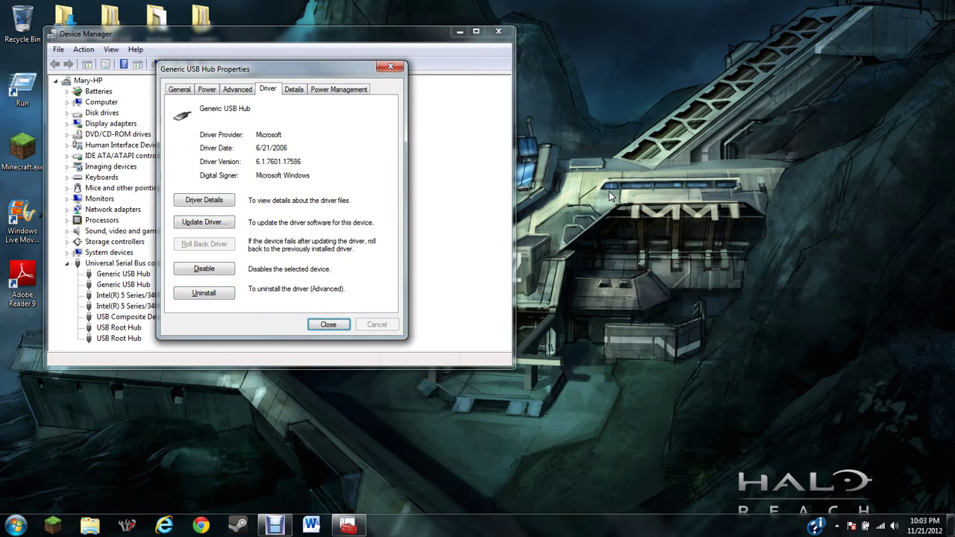
Close the hub's properties, collapse USB controllers and re-expand Mice and other pointing devices.
{"action": "key", "text": "Return"}
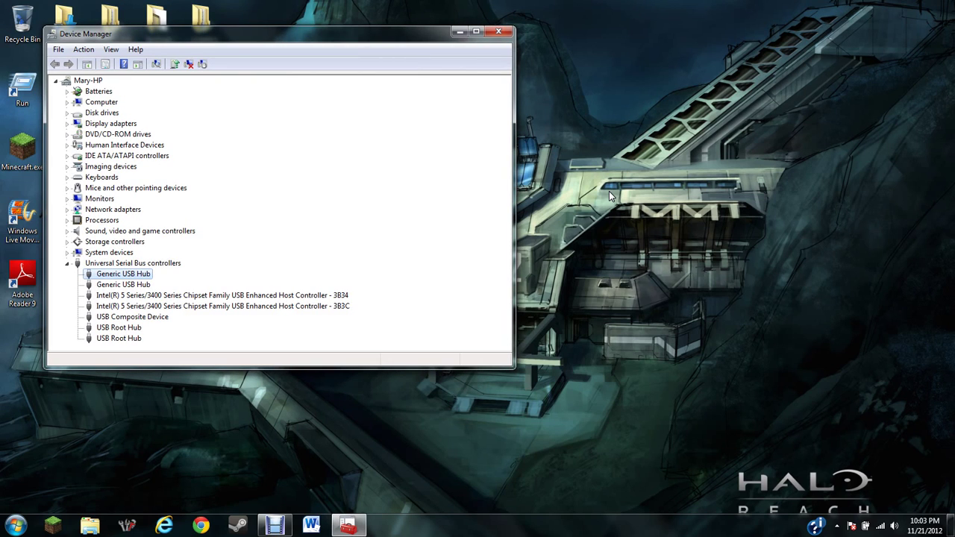
{"action": "key", "text": "Left"}
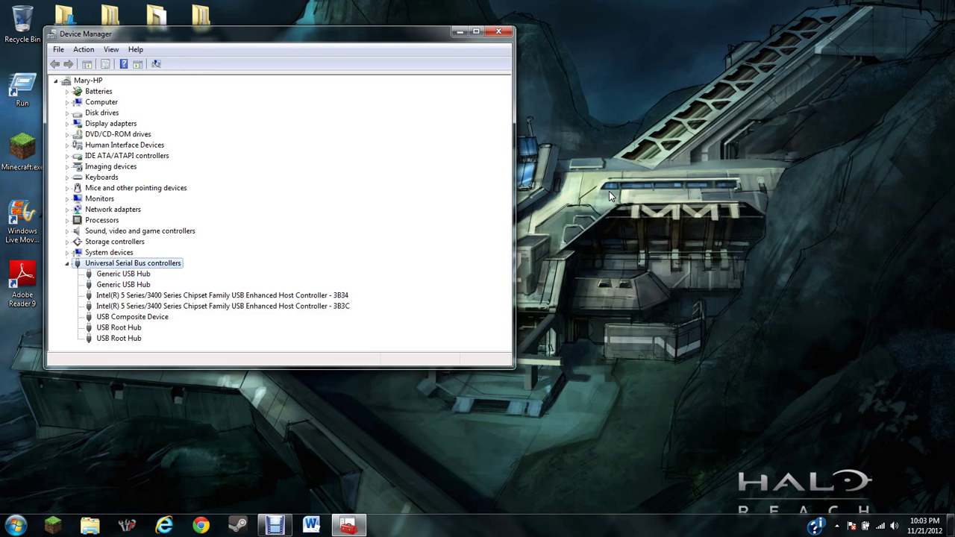
{"action": "key", "text": "Left"}
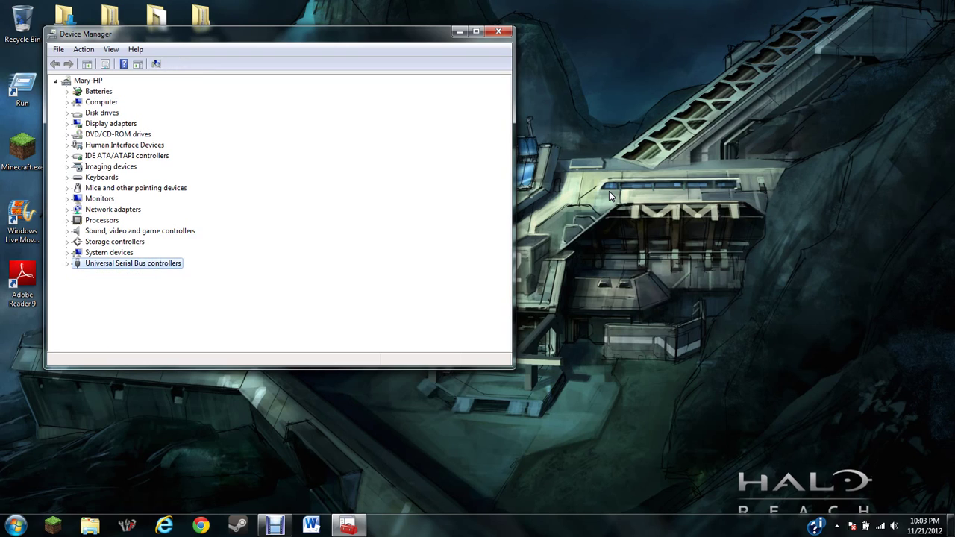
{"action": "key", "text": "Up"}
{"action": "key", "text": "Up"}
{"action": "key", "text": "Up"}
{"action": "key", "text": "Up"}
{"action": "key", "text": "Up"}
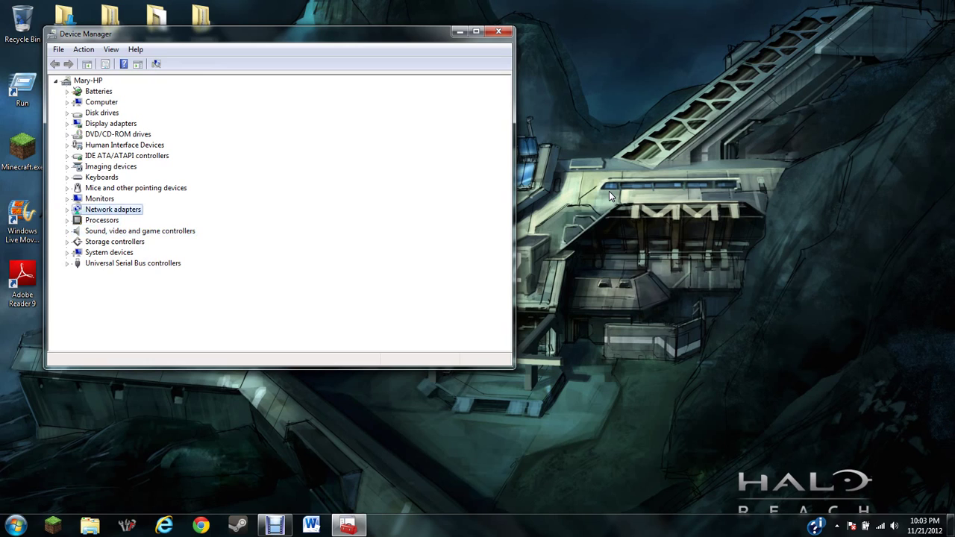
{"action": "key", "text": "Up"}
{"action": "key", "text": "Up"}
{"action": "key", "text": "Right"}
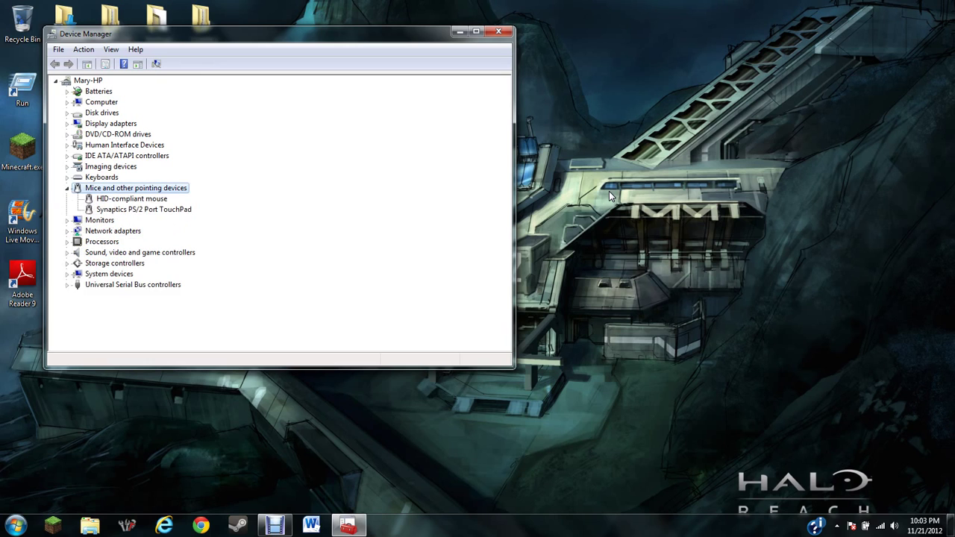
{"action": "key", "text": "Down"}
{"action": "key", "text": "Down"}
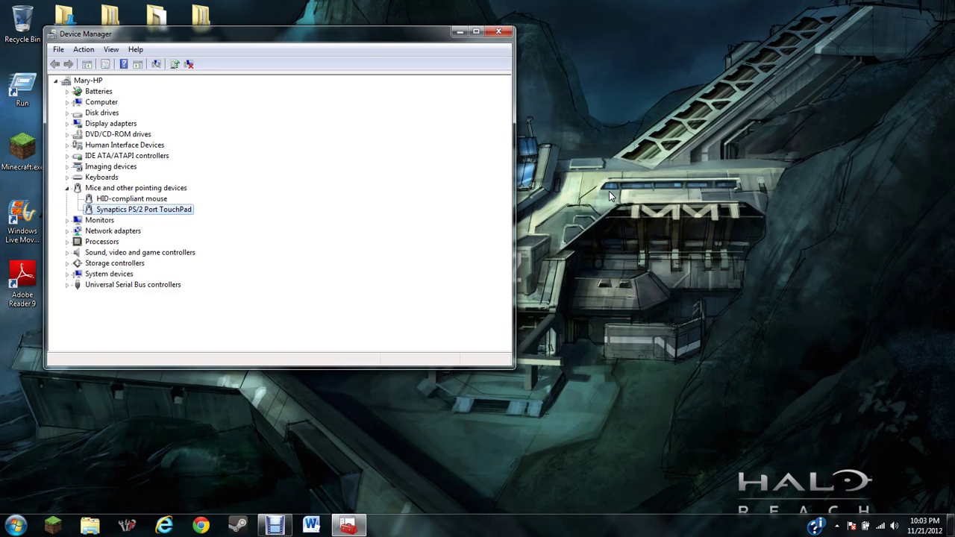
{"action": "key", "text": "Up"}
{"action": "key", "text": "Up"}
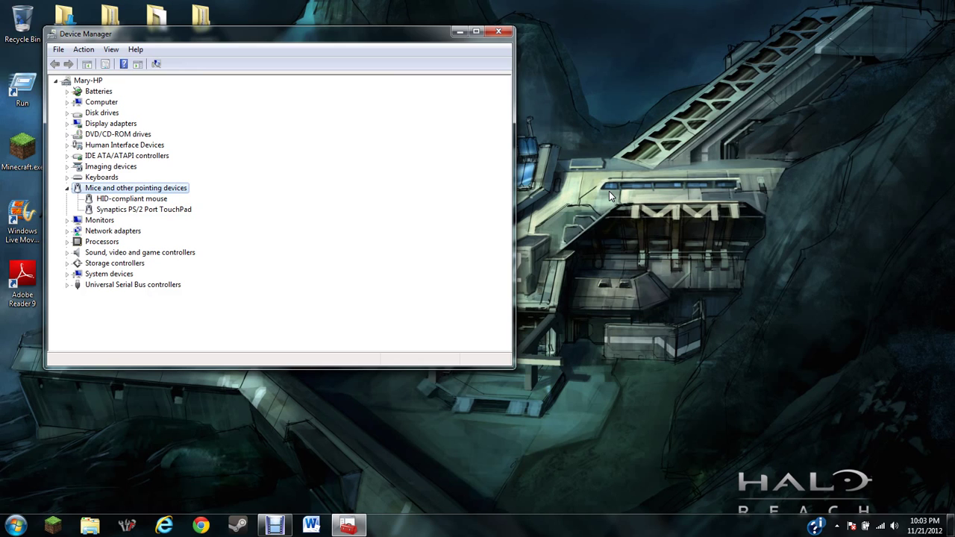
Close the Device Manager window so only the desktop icons remain visible.
{"action": "left_click", "coordinate": [499, 33]}
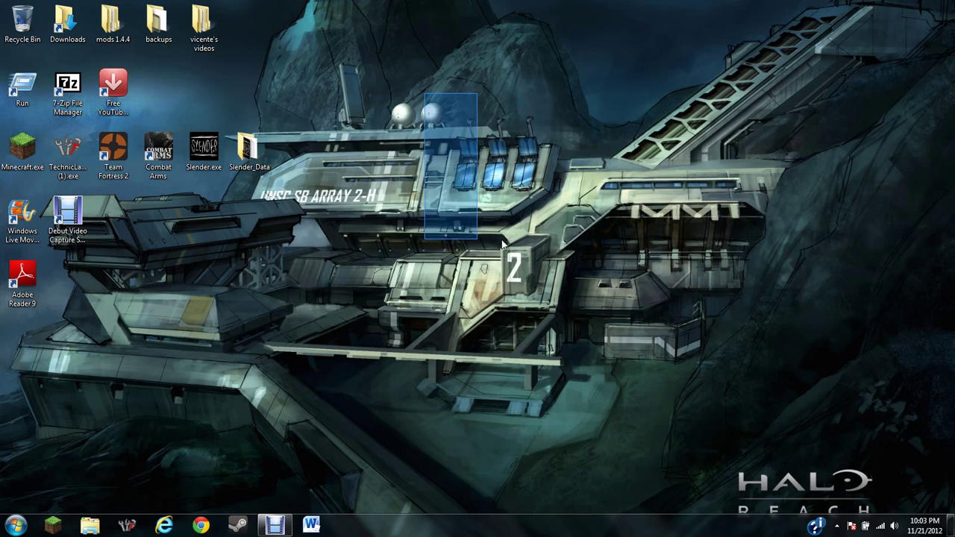
{"action": "left_click_drag", "start_coordinate": [416, 102], "coordinate": [580, 242]}
{"action": "mouse_move", "coordinate": [351, 38]}
{"action": "left_mouse_down"}
{"action": "mouse_move", "coordinate": [675, 253]}
{"action": "mouse_move", "coordinate": [712, 261]}
{"action": "left_mouse_up"}
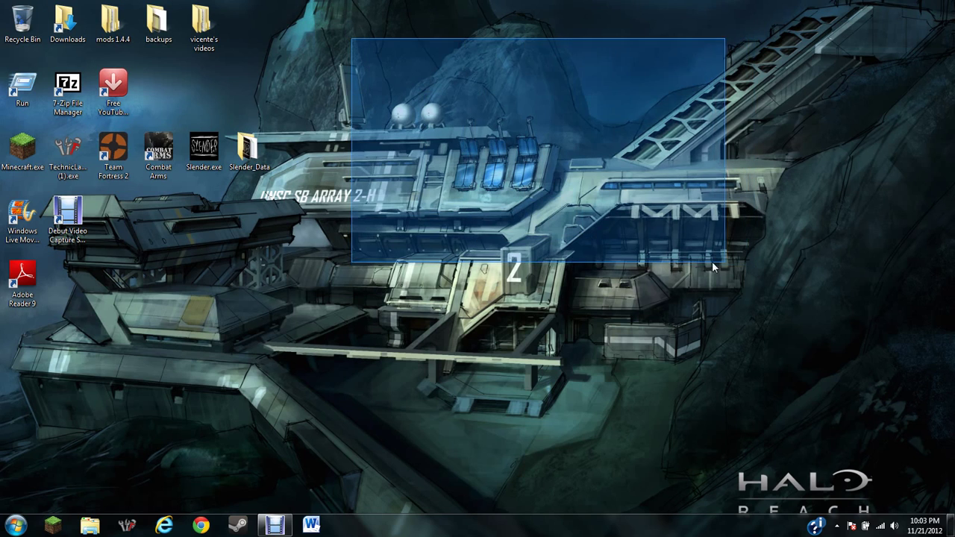